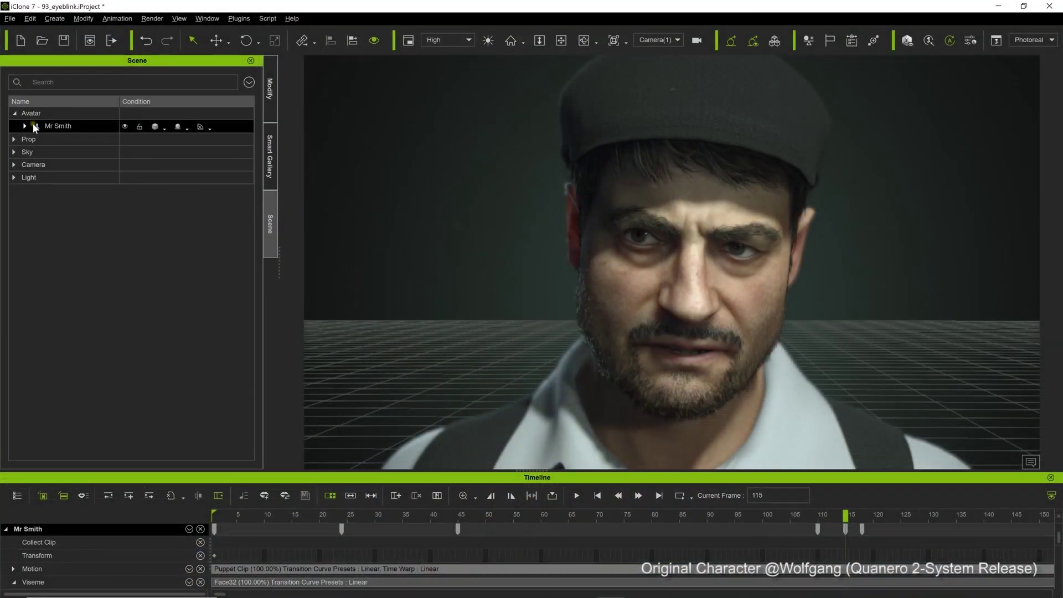
# Step: Export the Mr Smith avatar as Mr_Smith.fbx with the Blender preset, 60 fps and frame range 1 to 1335
pyautogui.click(31, 123)
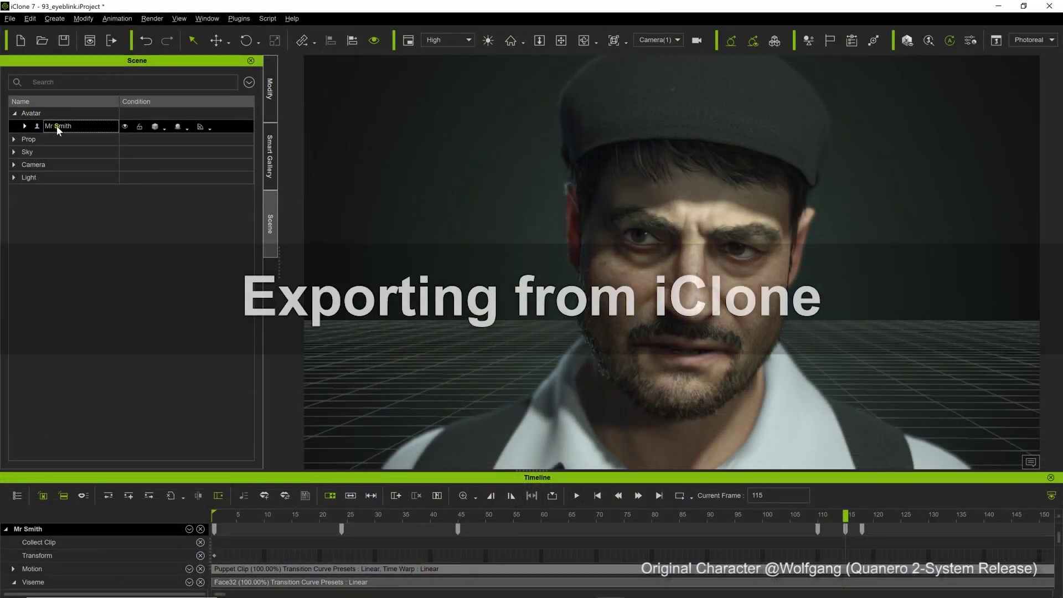
pyautogui.click(10, 18)
pyautogui.moveTo(30, 107)
pyautogui.click(163, 118)
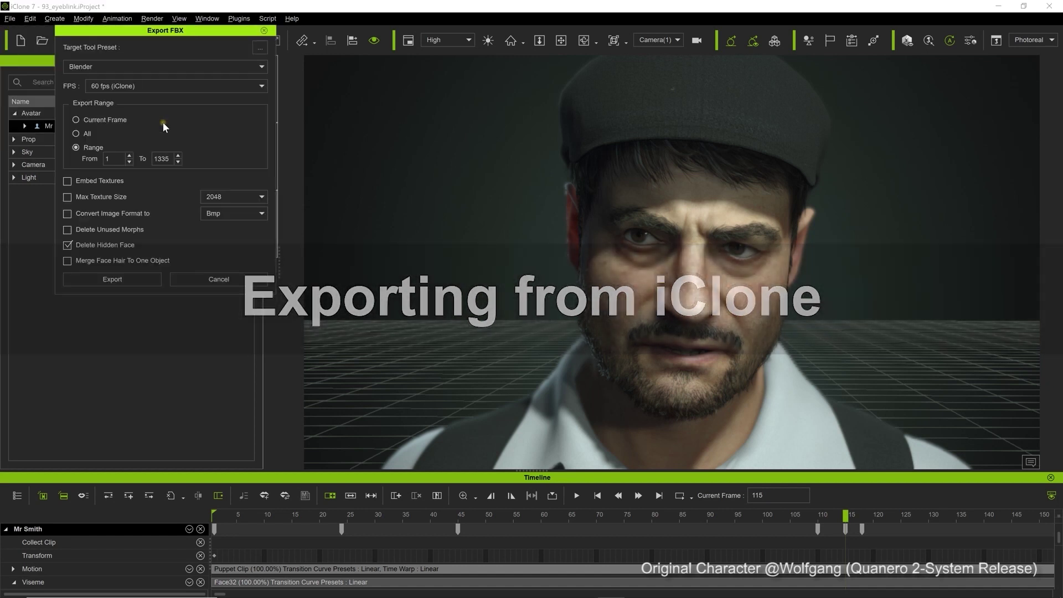
pyautogui.click(148, 62)
pyautogui.click(90, 117)
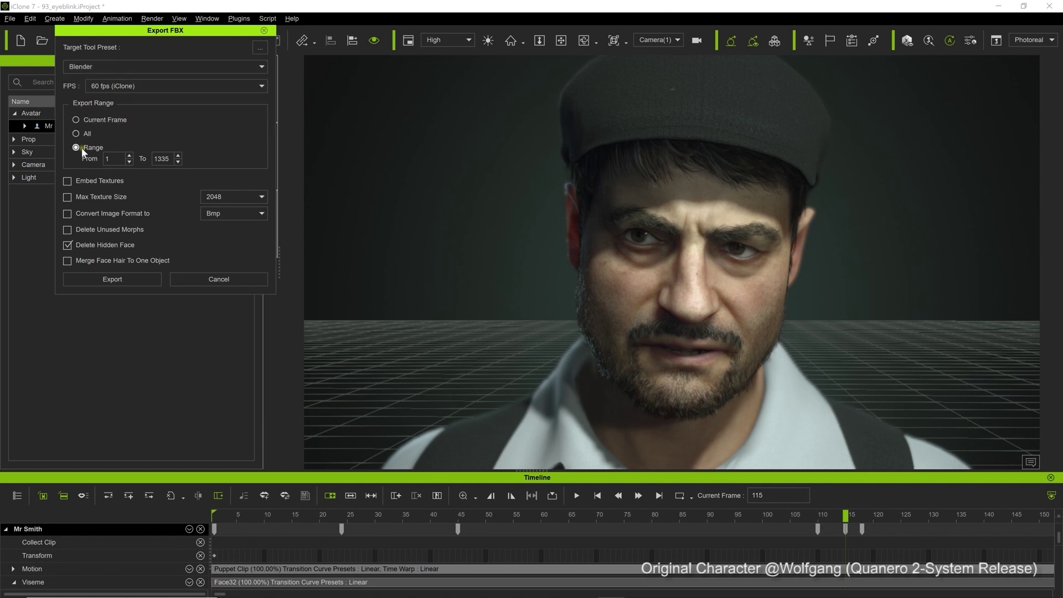
pyautogui.click(112, 279)
pyautogui.click(439, 283)
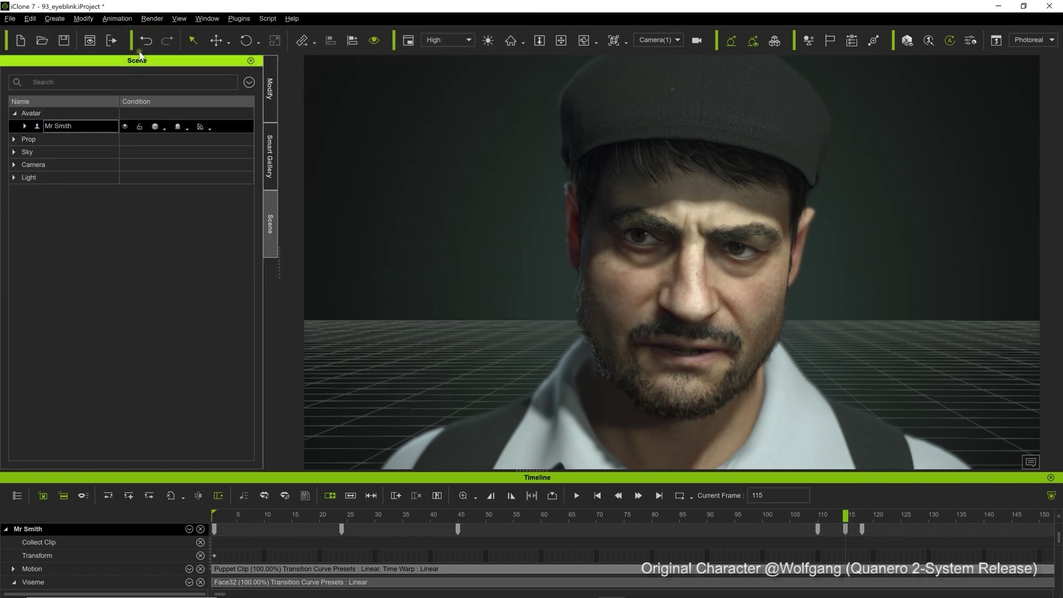
# Step: Render the audio for frames 1 to 1335 in WAV format and save it as Mr_Smith_Sound.wav in the part3 folder
pyautogui.click(151, 19)
pyautogui.click(181, 76)
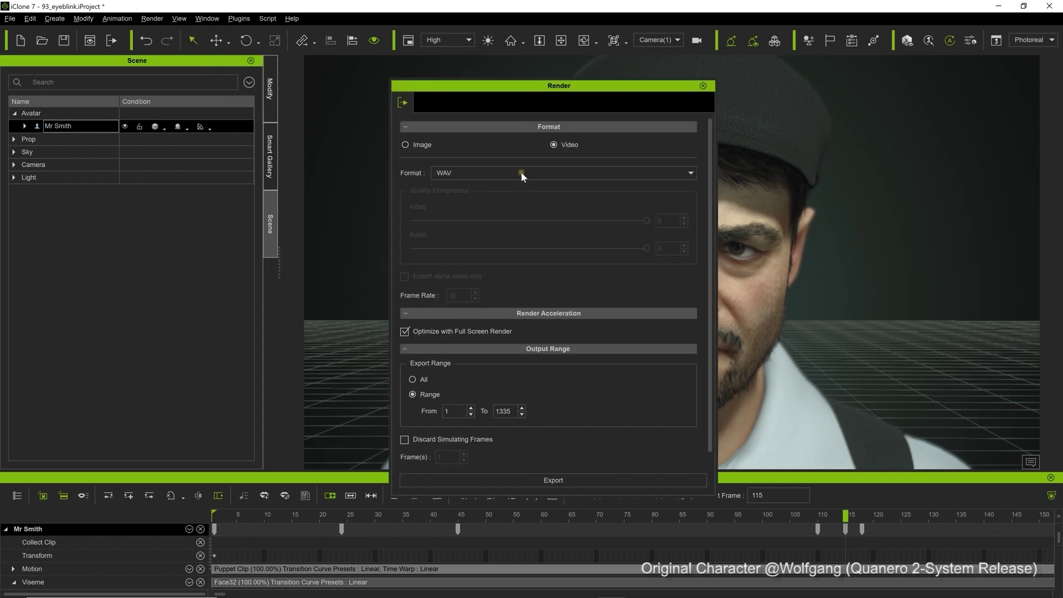
pyautogui.click(522, 175)
pyautogui.click(486, 207)
pyautogui.scroll(-1, 563, 374)
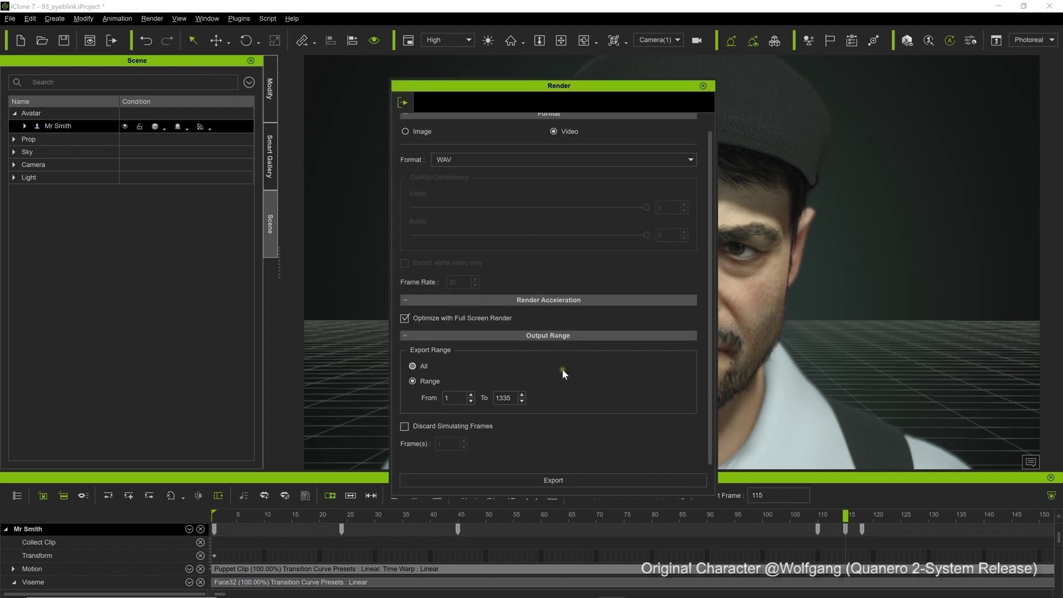
pyautogui.click(522, 479)
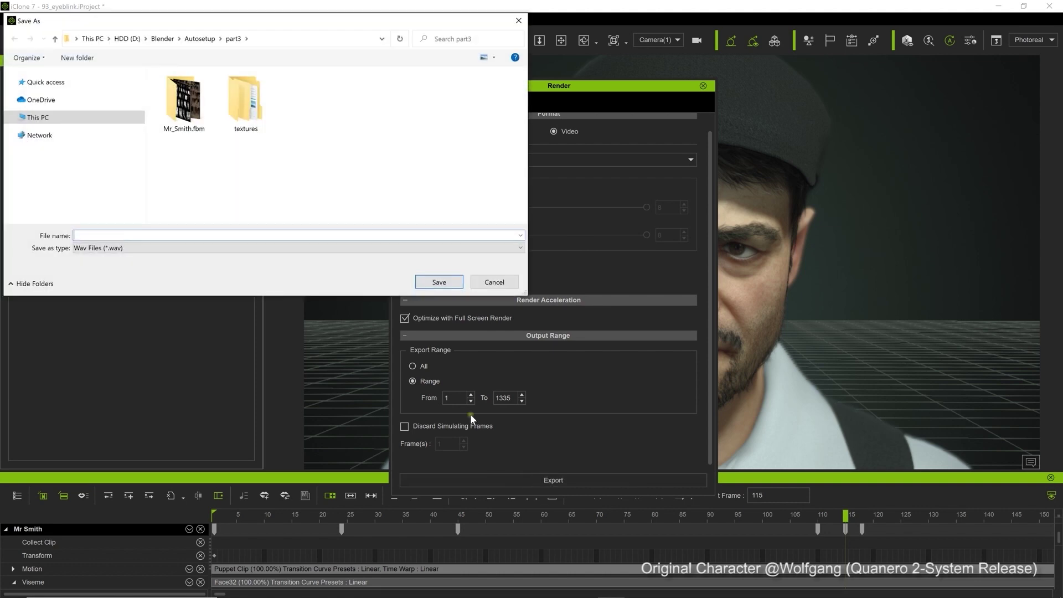
pyautogui.click(441, 283)
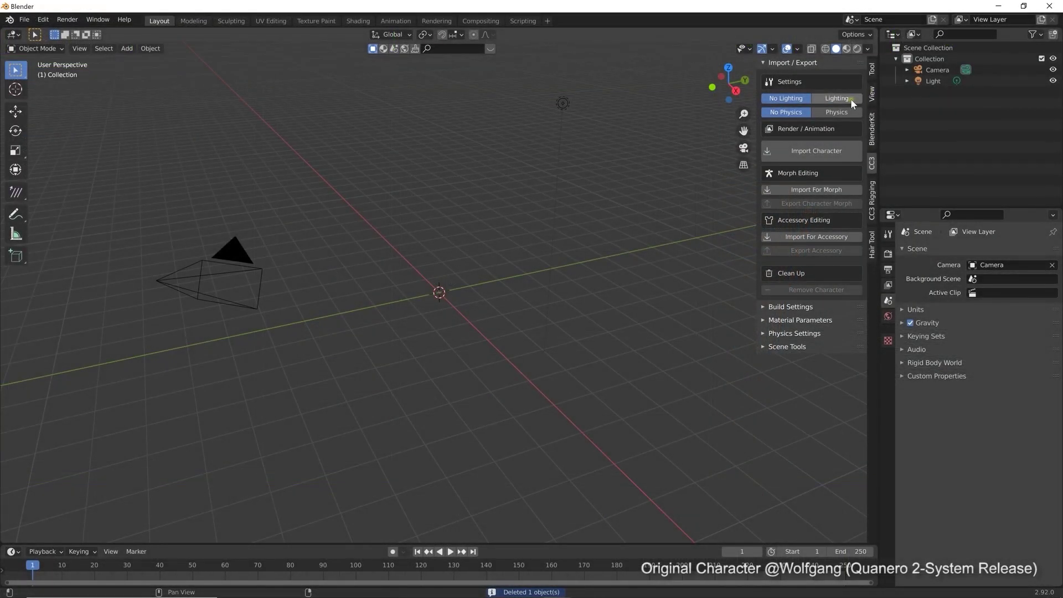
# Step: Switch to Blender and import the exported character with its animation, using the Lighting option without physics
pyautogui.click(851, 98)
pyautogui.click(818, 157)
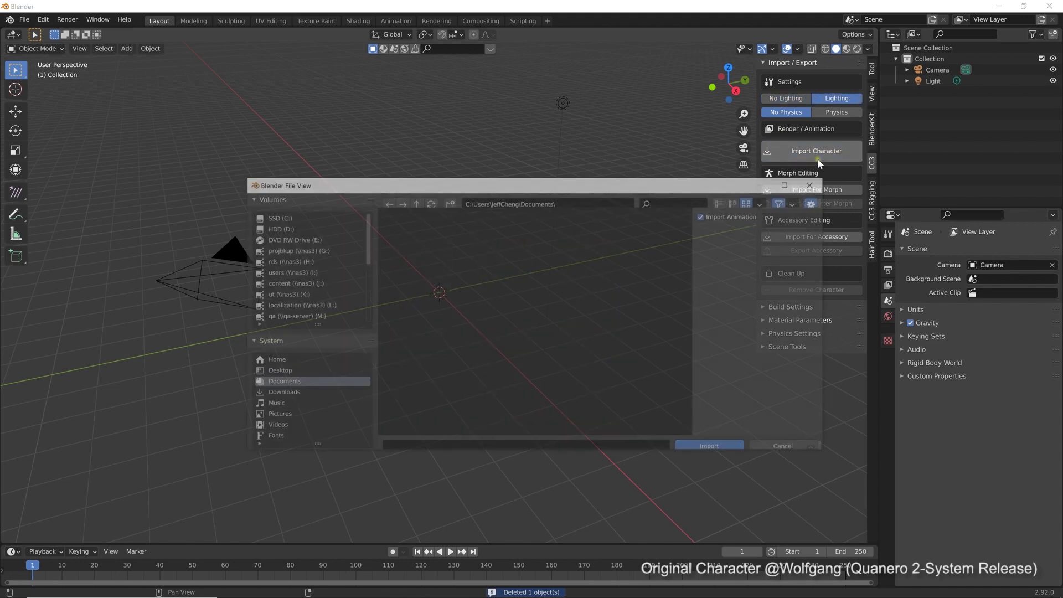
pyautogui.click(728, 442)
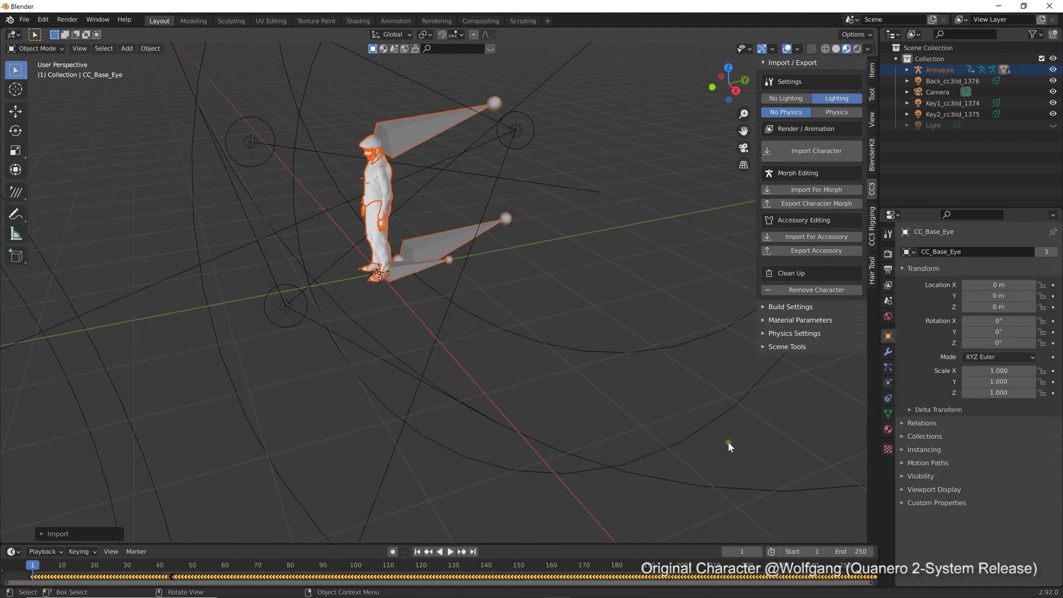
# Step: Set the scene's end frame to 1333 at the armature's last keyframe and scrub through the imported animation
pyautogui.moveTo(421, 273); pyautogui.dragTo(498, 250, button='middle')
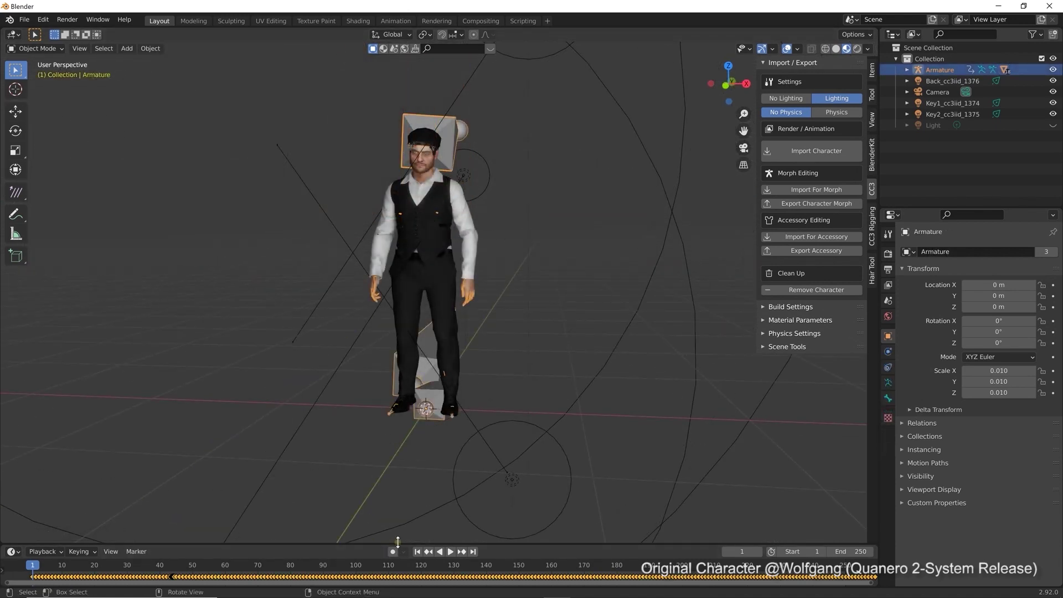
pyautogui.moveTo(398, 541); pyautogui.dragTo(410, 461)
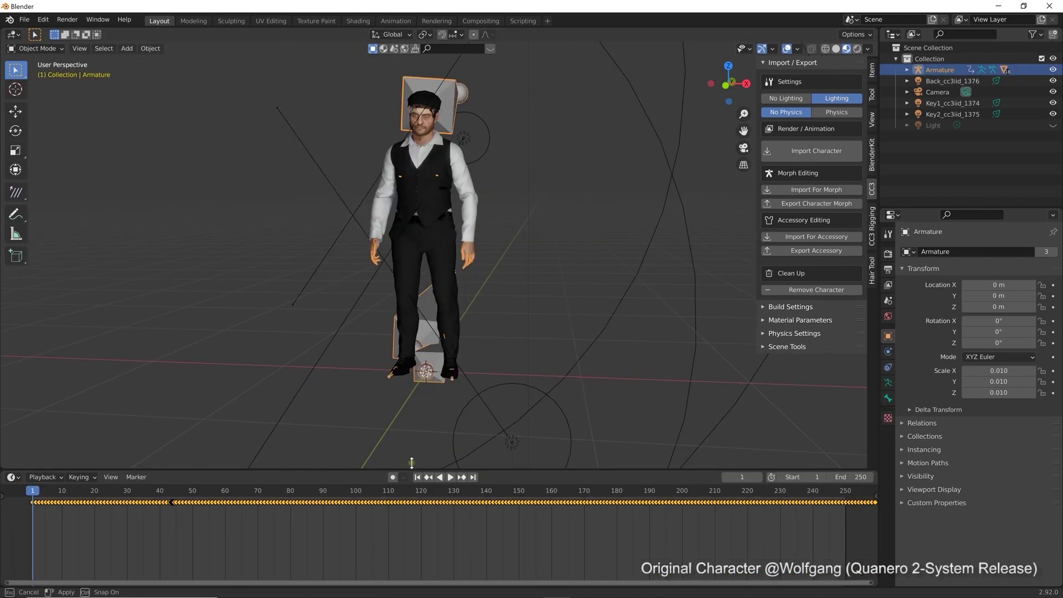
pyautogui.scroll(-10, 610, 531)
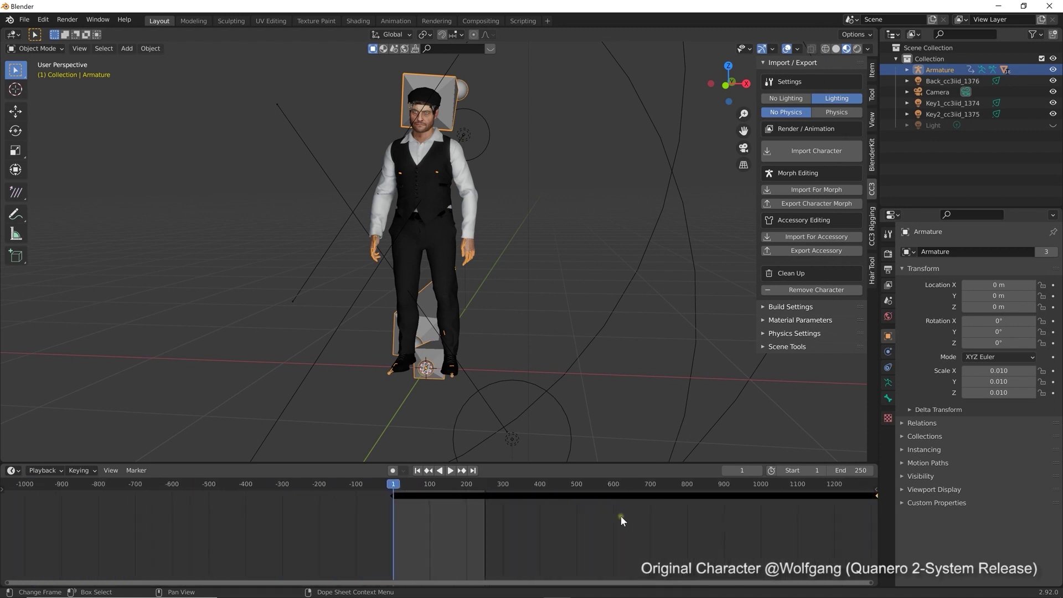
pyautogui.scroll(-3, 626, 514)
pyautogui.moveTo(739, 484); pyautogui.dragTo(742, 490)
pyautogui.hotkey('ctrl', 'End')
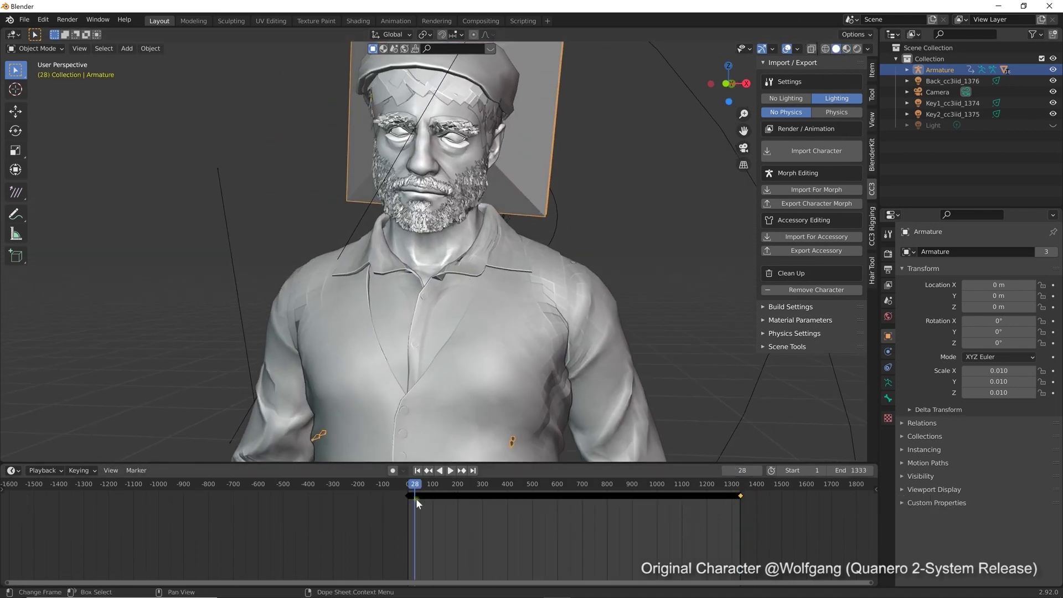
pyautogui.moveTo(416, 498); pyautogui.dragTo(662, 488)
pyautogui.moveTo(599, 516); pyautogui.dragTo(681, 486)
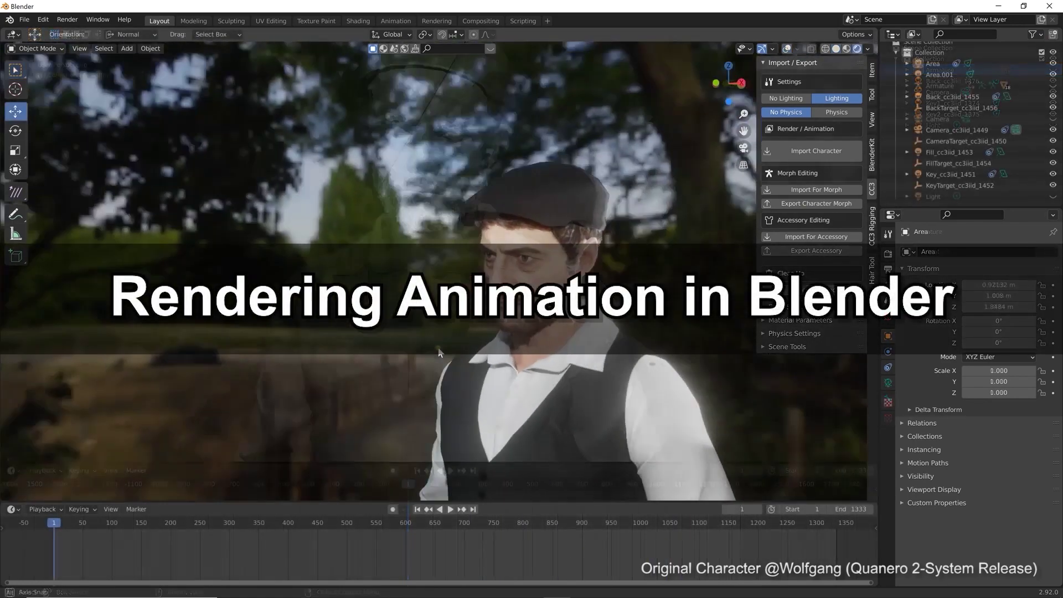
# Step: Switch the rendered viewport to the active camera view, framed closely on the character's face
pyautogui.moveTo(485, 349); pyautogui.dragTo(526, 313, button='middle')
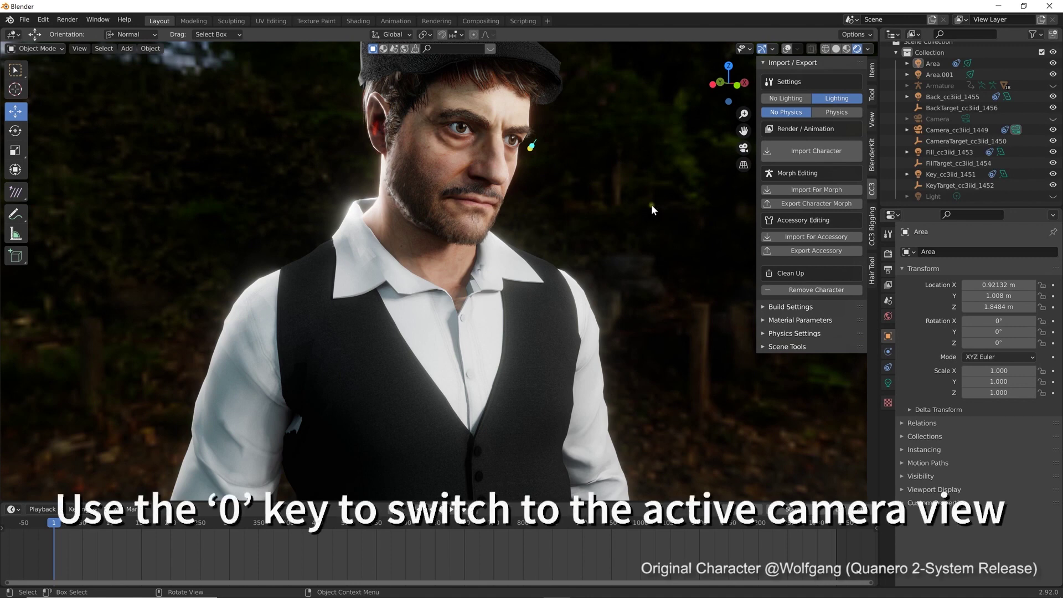
pyautogui.press('KP_0')
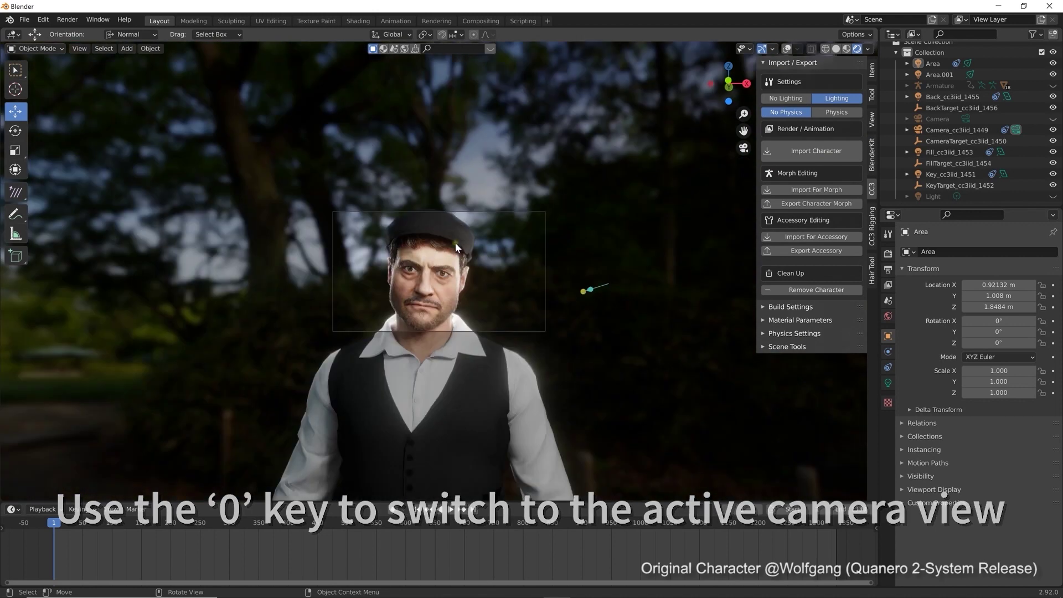
pyautogui.scroll(3, 506, 311)
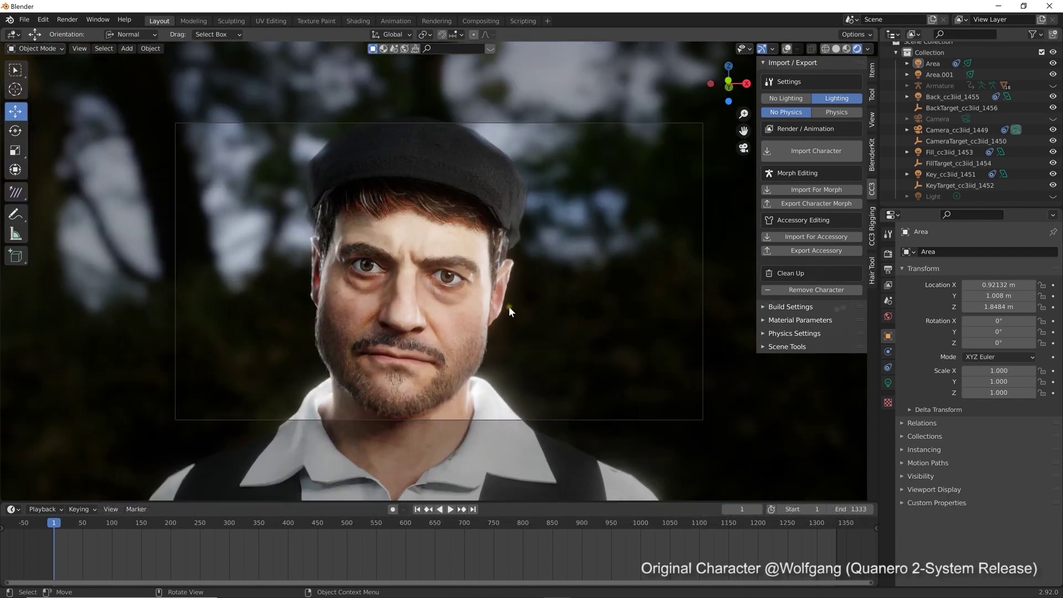
pyautogui.scroll(2, 495, 324)
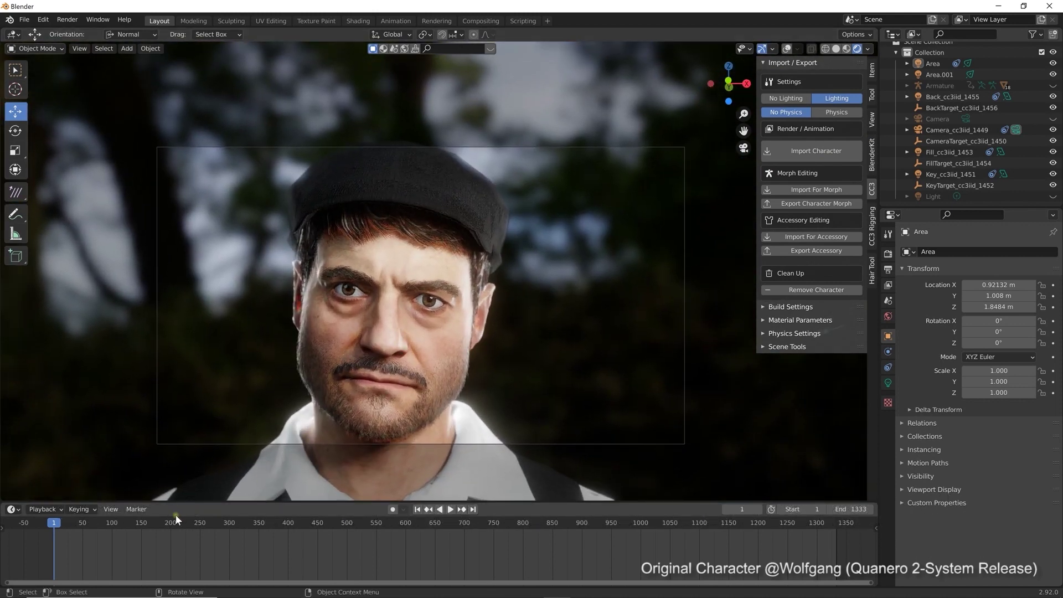
# Step: Scrub through and play the animation in the camera view, and return to the first frame
pyautogui.moveTo(69, 524); pyautogui.dragTo(517, 524)
pyautogui.click(444, 509)
pyautogui.click(417, 510)
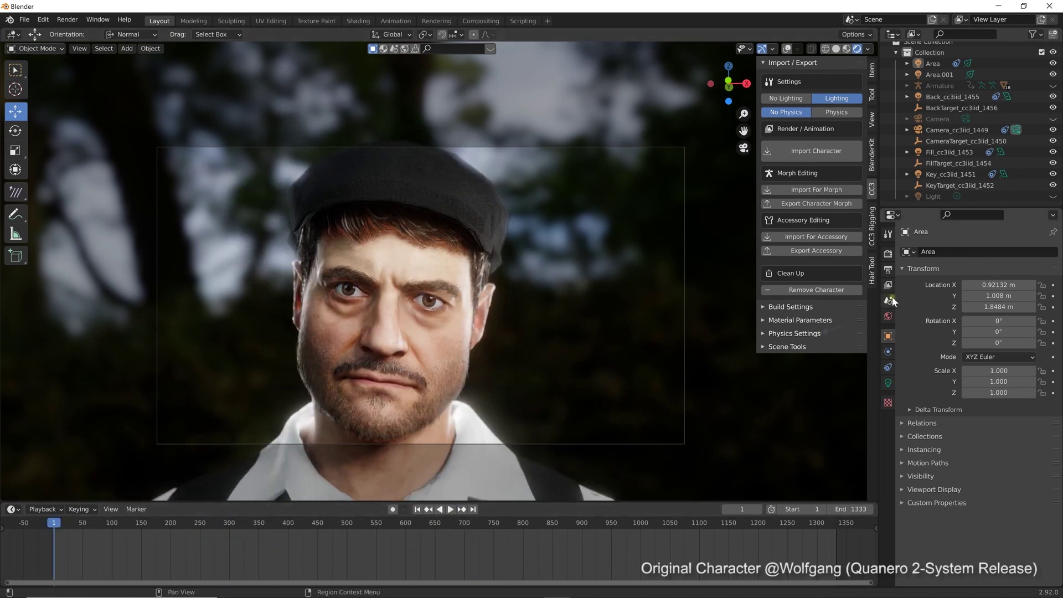
# Step: Set the render output to end at frame 1350, run at 60 fps and save in D:\Blender\Autosetup\part3\
pyautogui.click(889, 270)
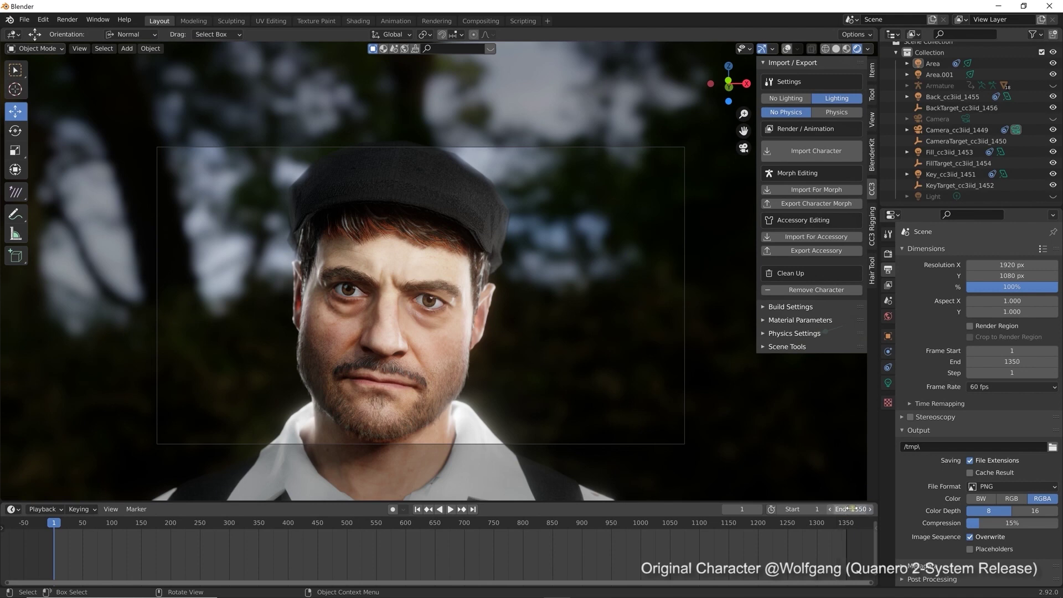
pyautogui.click(1022, 387)
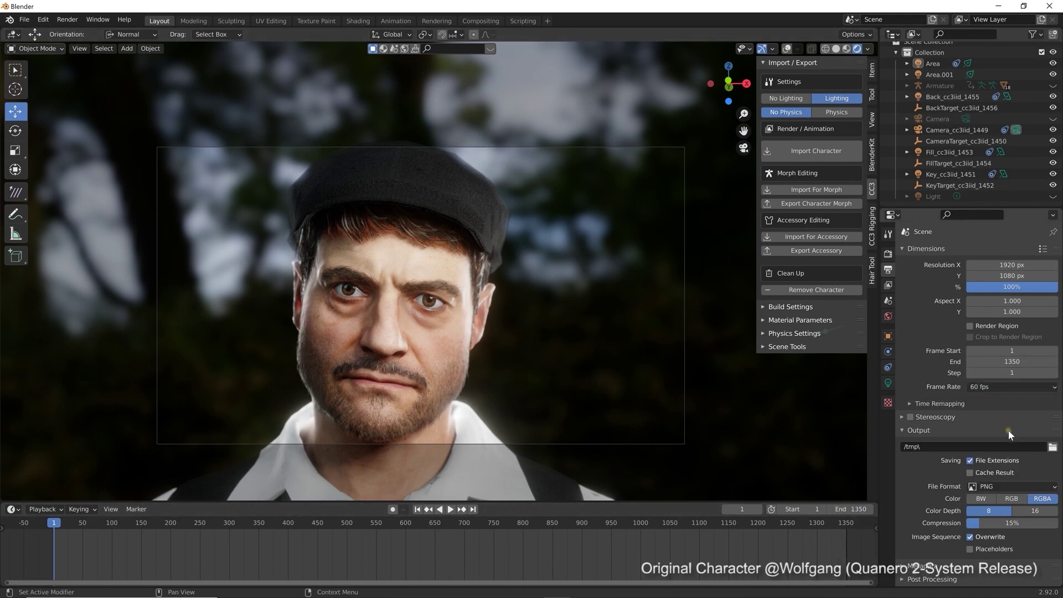
pyautogui.click(1053, 448)
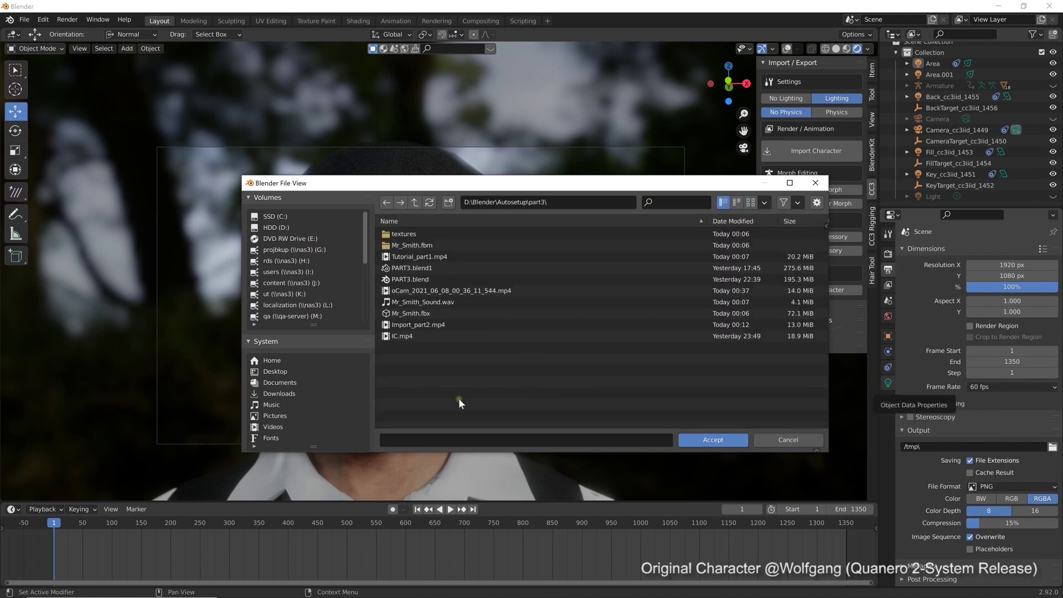
pyautogui.click(699, 441)
# Step: Set the output file format to FFmpeg Video with an MPEG-4 container
pyautogui.click(1032, 487)
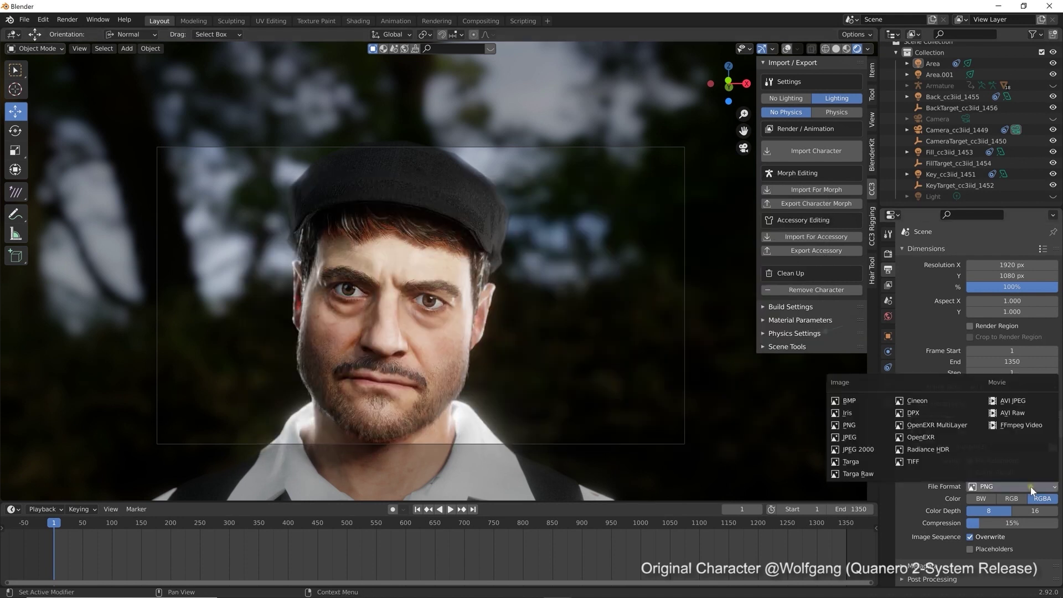
pyautogui.click(1021, 425)
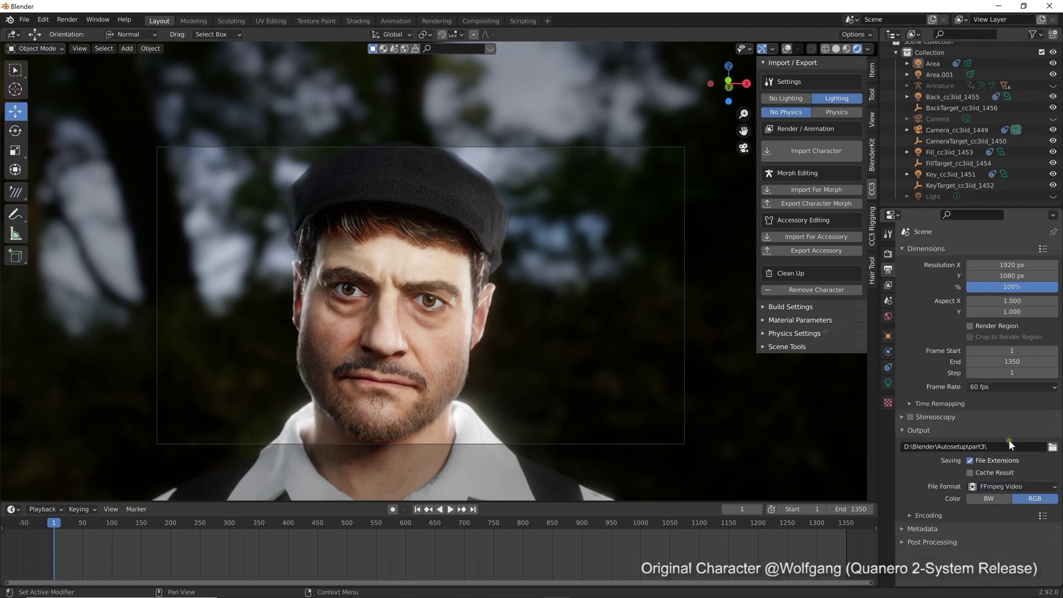
pyautogui.scroll(-4, 1001, 503)
pyautogui.click(1011, 444)
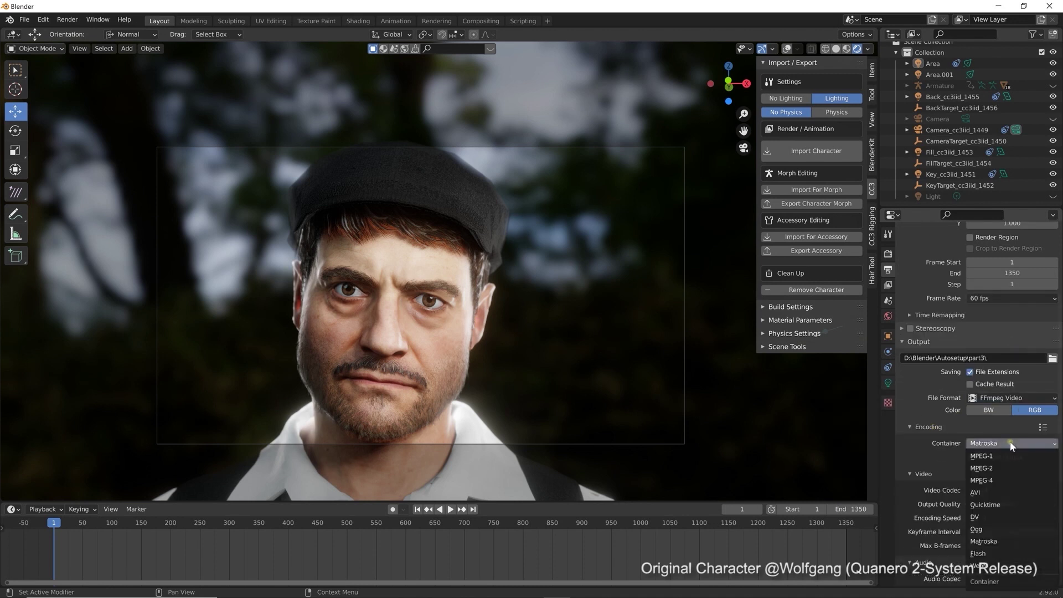
pyautogui.click(993, 481)
pyautogui.scroll(-2, 1003, 468)
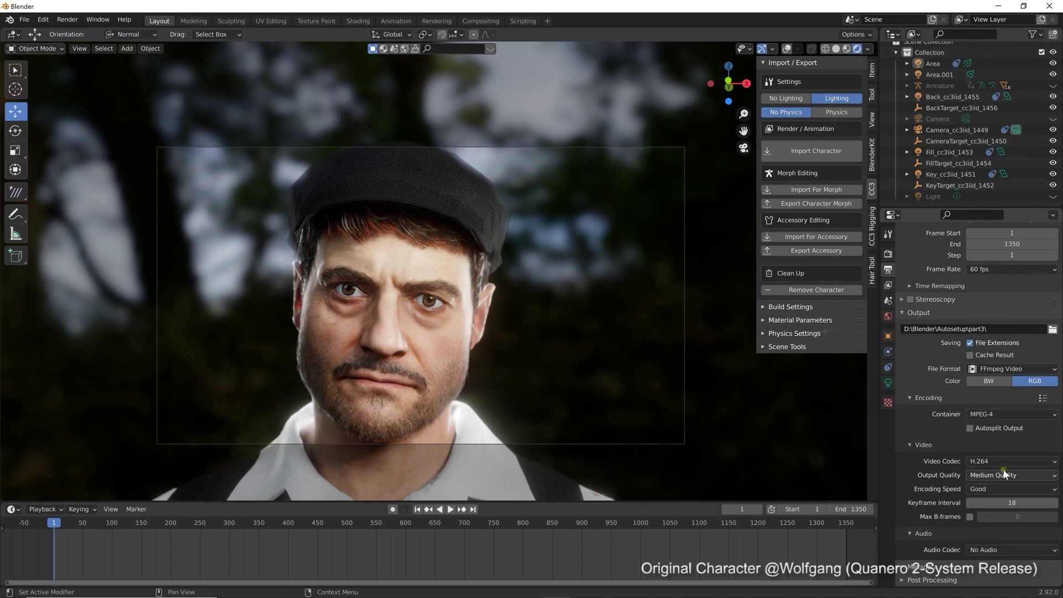
# Step: Render the full animation to the video file
pyautogui.click(68, 20)
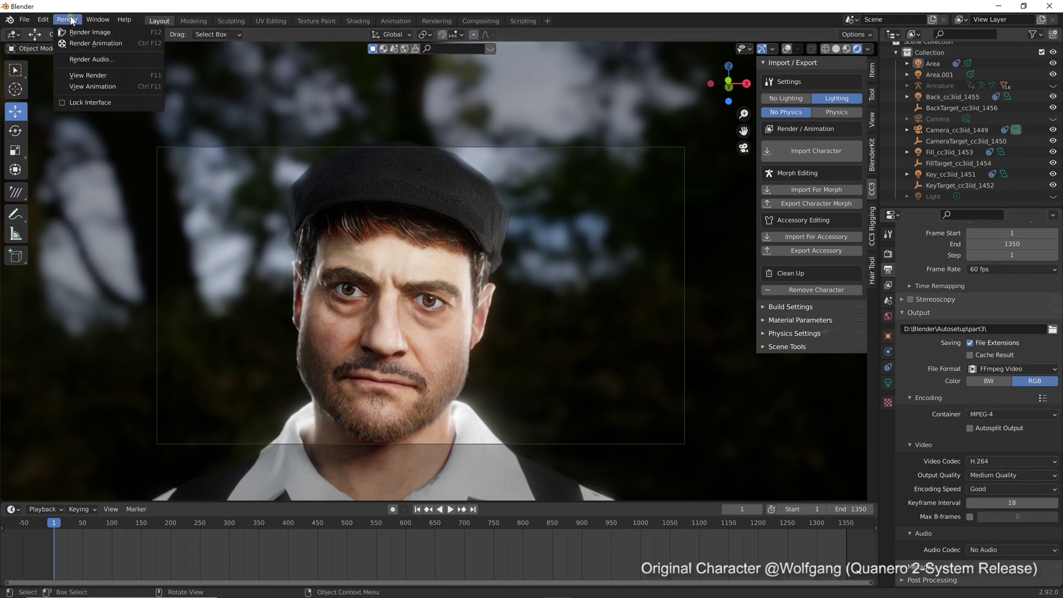
pyautogui.click(78, 44)
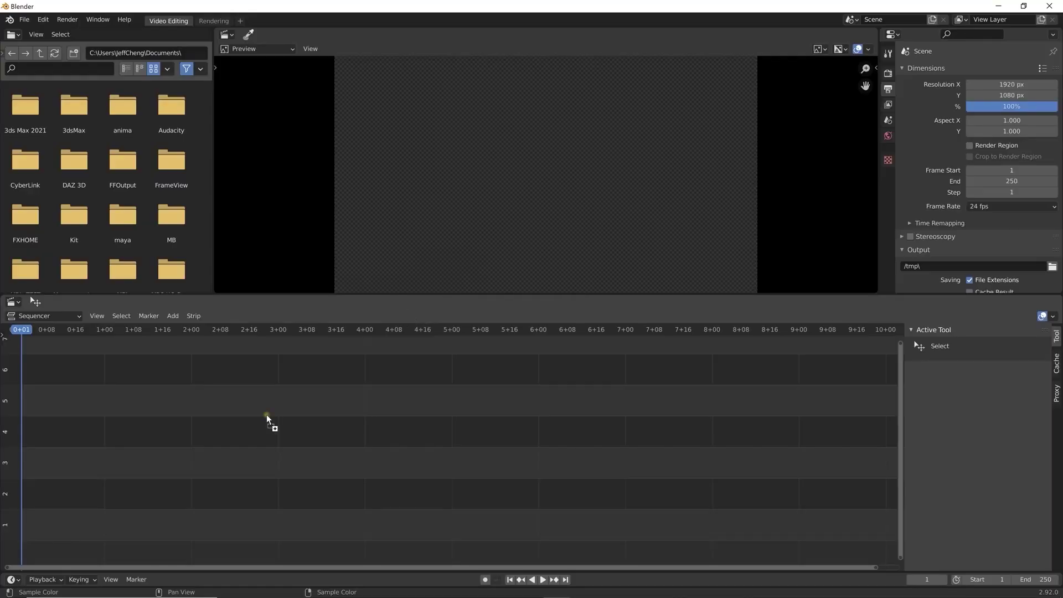
# Step: Add the rendered clip 0001-1350.mp4 and the audio file Mr_Smith_Sound.wav to the start of the video sequencer
pyautogui.moveTo(267, 414); pyautogui.dragTo(264, 414)
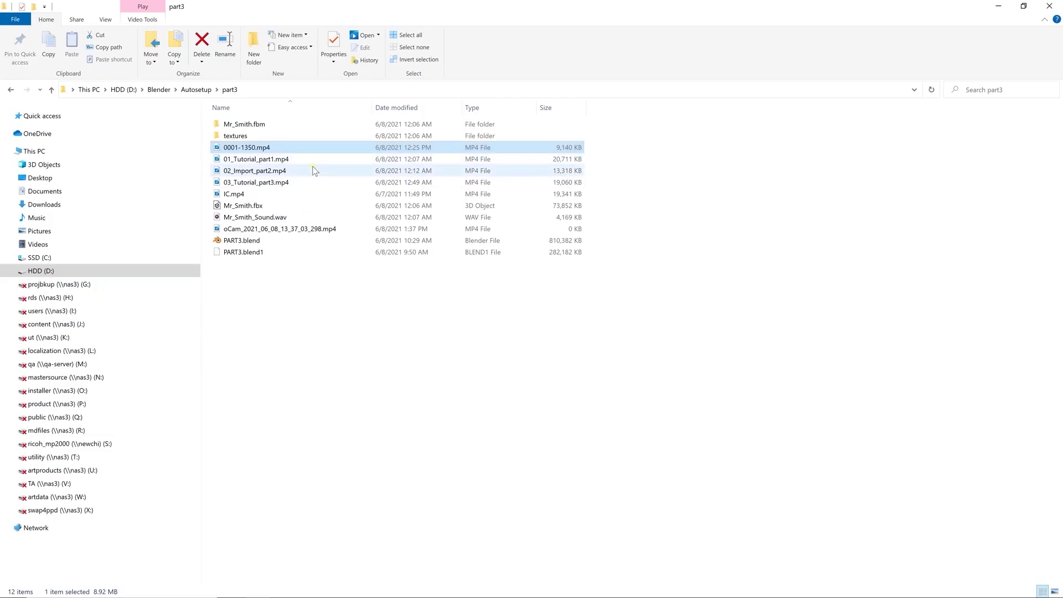
pyautogui.moveTo(247, 217); pyautogui.dragTo(365, 219)
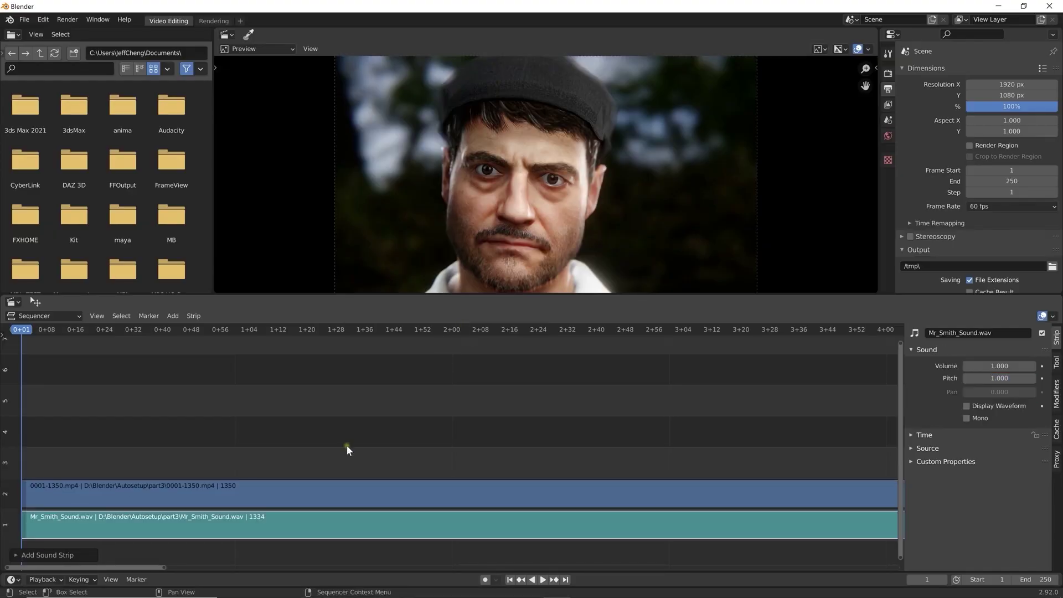
pyautogui.rightClick(420, 516)
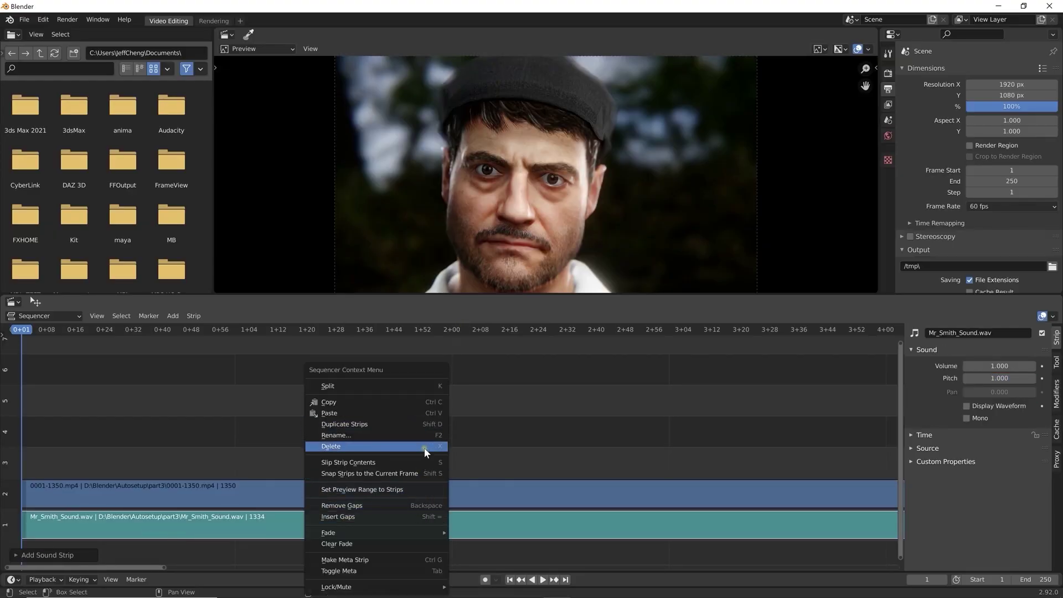
# Step: Set the project's end frame to 1349 at the end of the video strip and play back the sequence
pyautogui.scroll(-10, 643, 421)
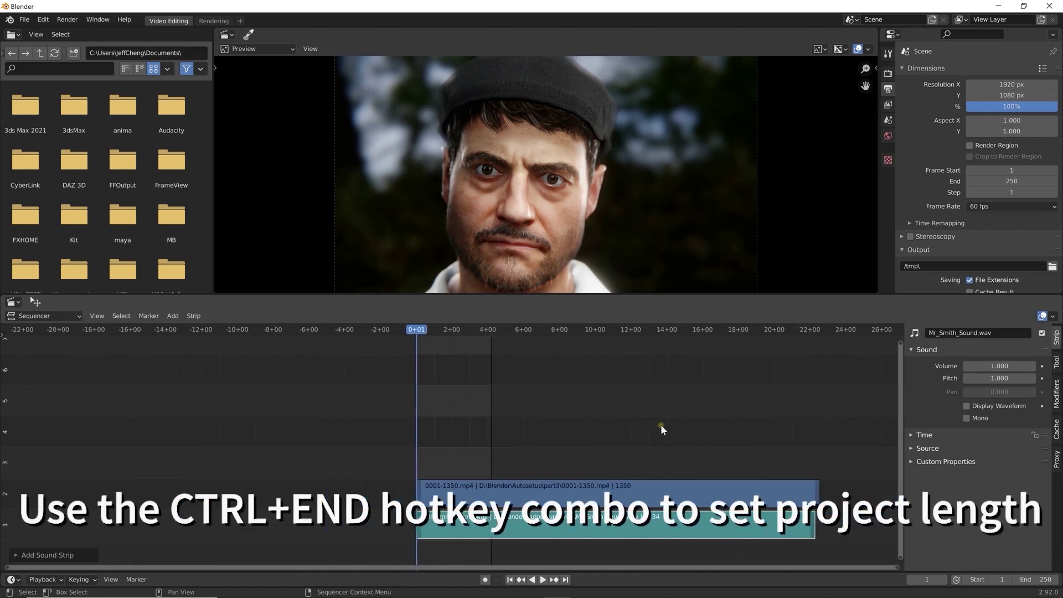
pyautogui.click(819, 331)
pyautogui.hotkey('ctrl', 'End')
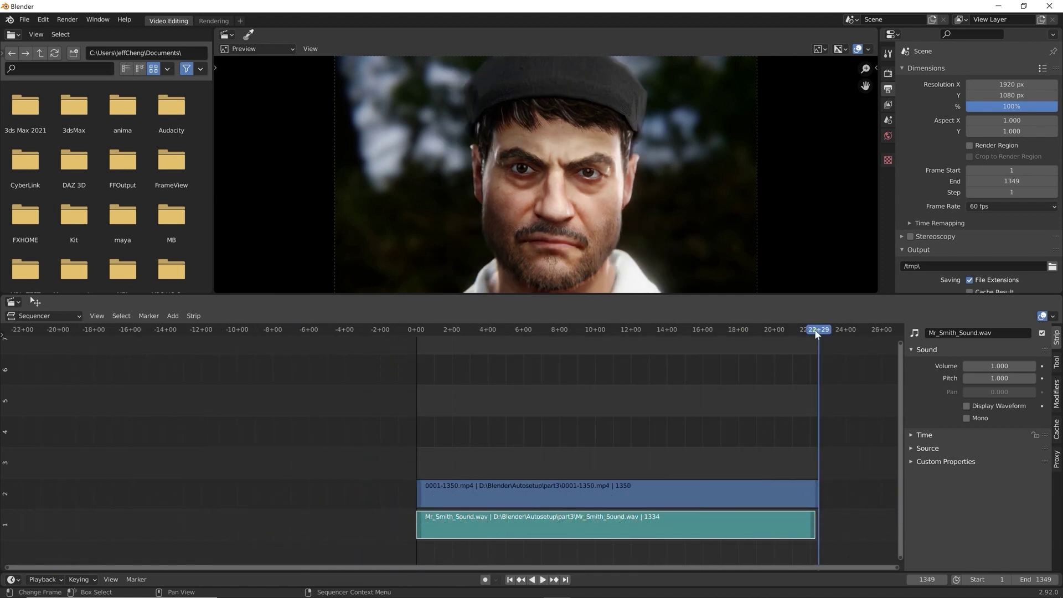
pyautogui.click(487, 352)
pyautogui.press('space')
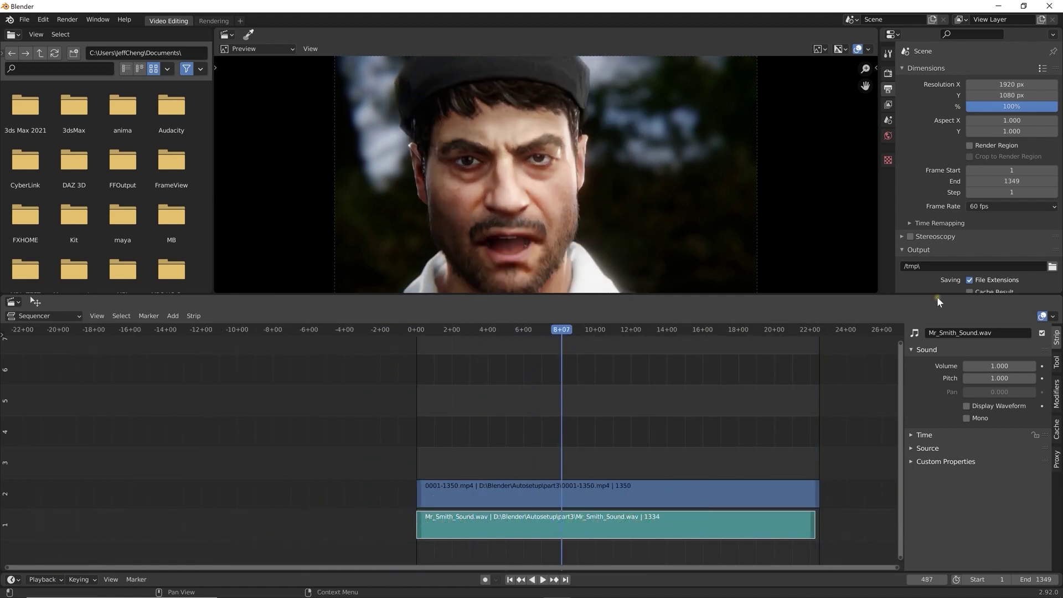
# Step: Set the render output folder to D:\Blender\Autosetup\part3\ in the output properties
pyautogui.scroll(-2, 956, 196)
pyautogui.scroll(2, 991, 178)
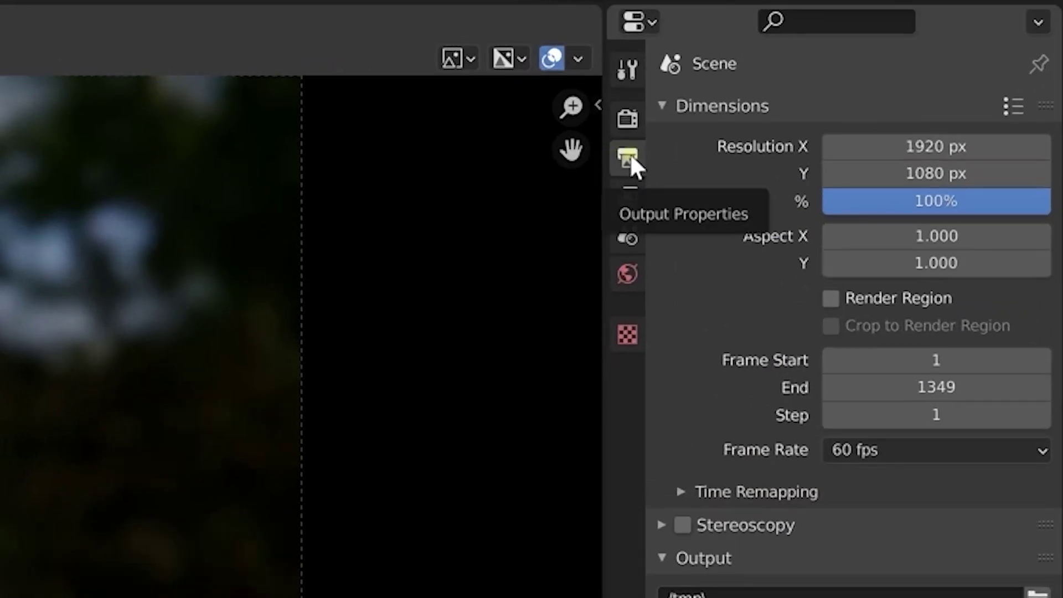
pyautogui.scroll(-5, 791, 360)
pyautogui.click(1035, 407)
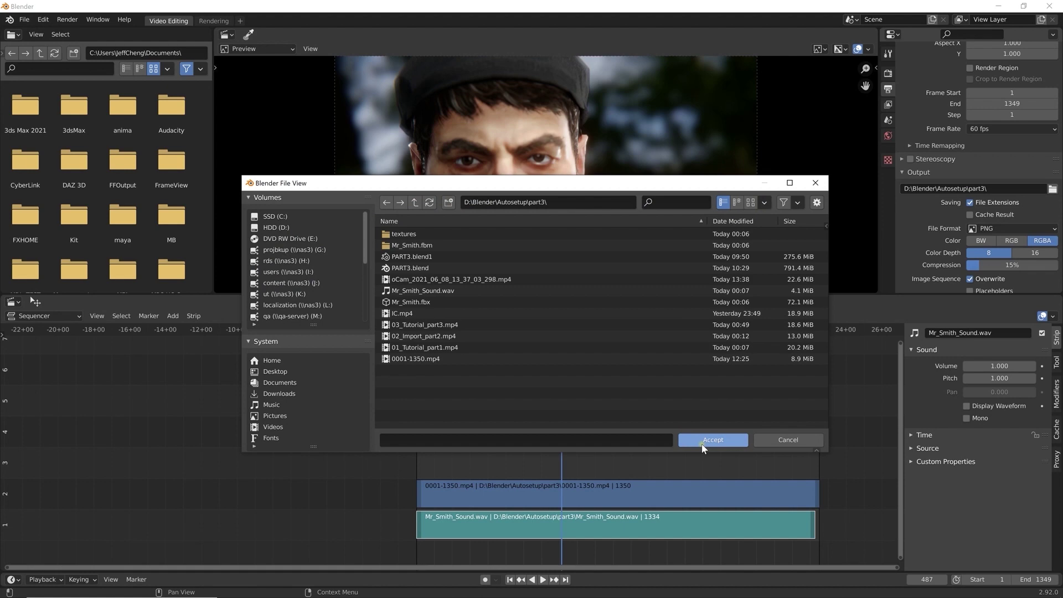
pyautogui.click(704, 443)
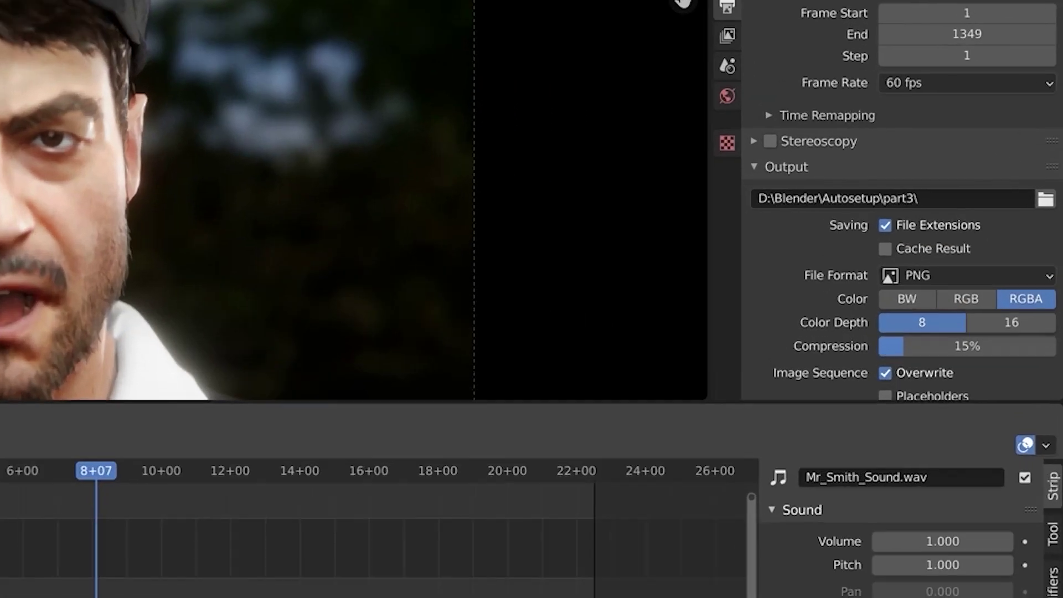
# Step: Set the output file format to FFmpeg Video and its encoding container to MPEG-4
pyautogui.click(1040, 230)
pyautogui.click(943, 444)
pyautogui.click(692, 381)
pyautogui.scroll(-5, 693, 383)
pyautogui.click(870, 290)
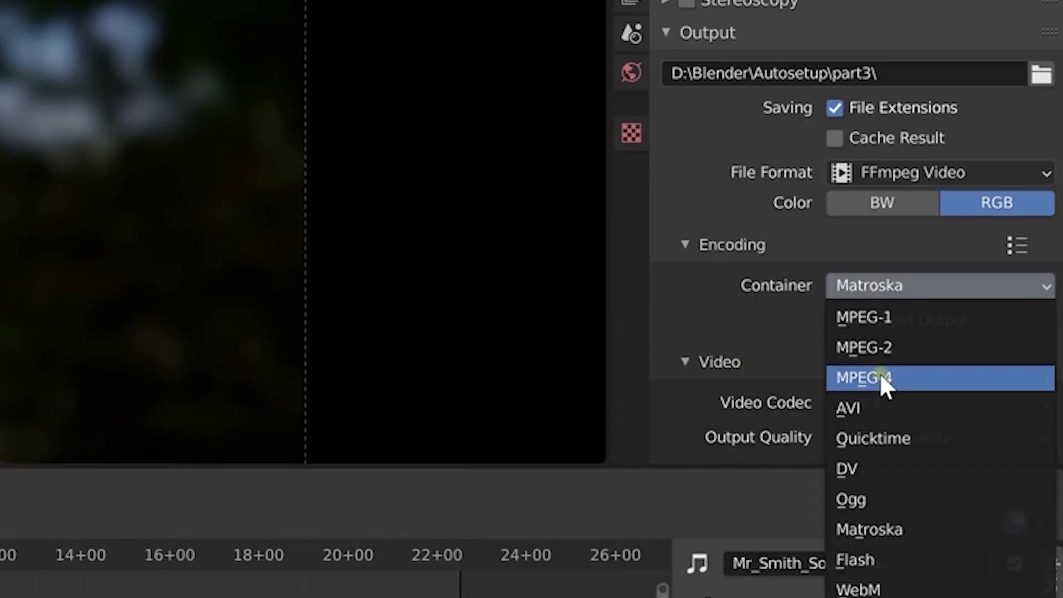
pyautogui.click(883, 378)
# Step: Set the audio codec to AAC in the output encoding settings
pyautogui.scroll(-5, 883, 361)
pyautogui.click(871, 376)
pyautogui.click(869, 437)
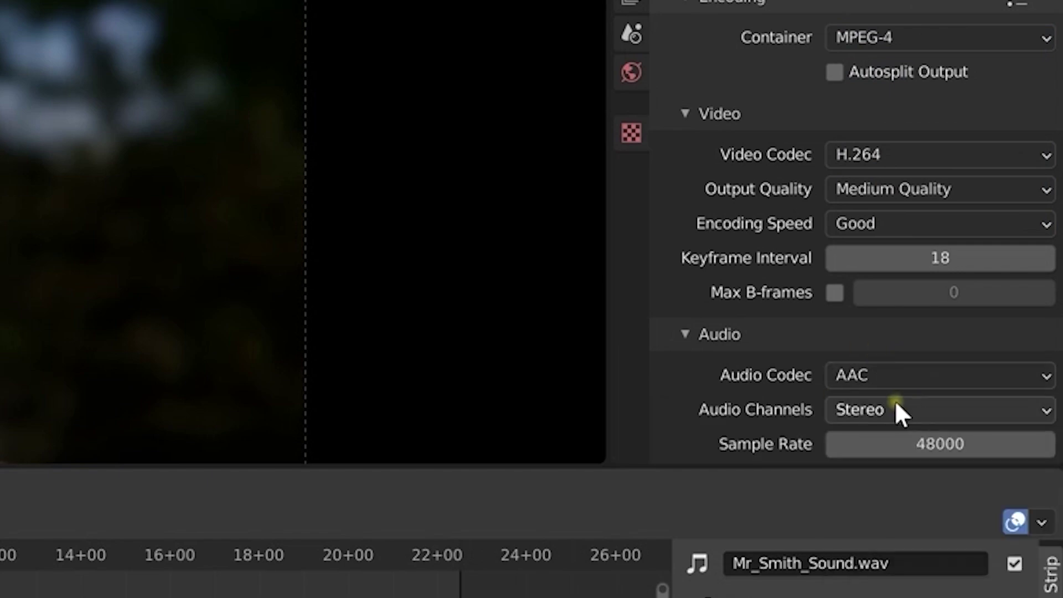
pyautogui.scroll(-5, 941, 391)
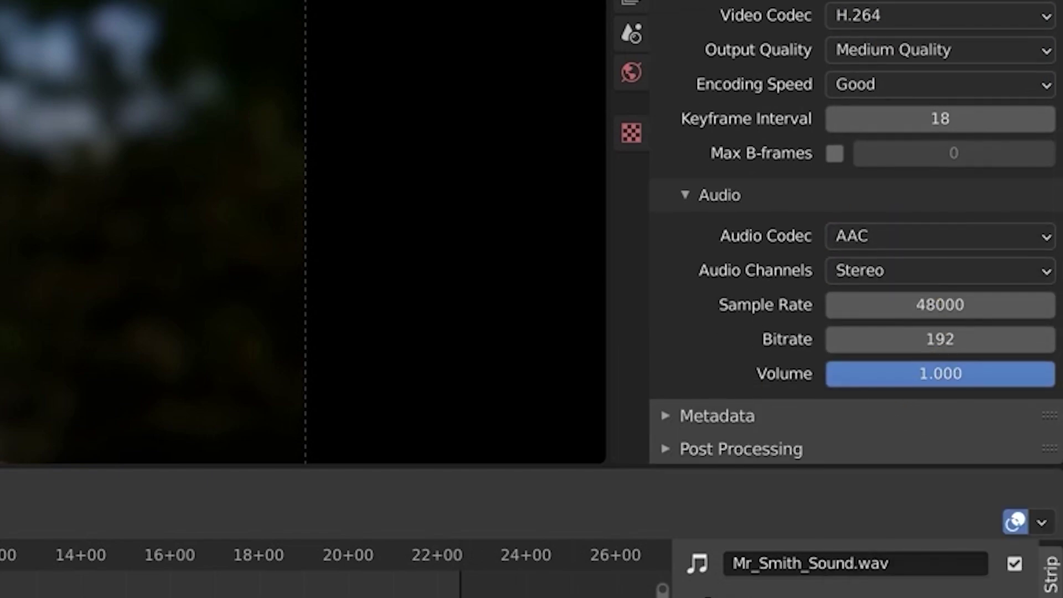